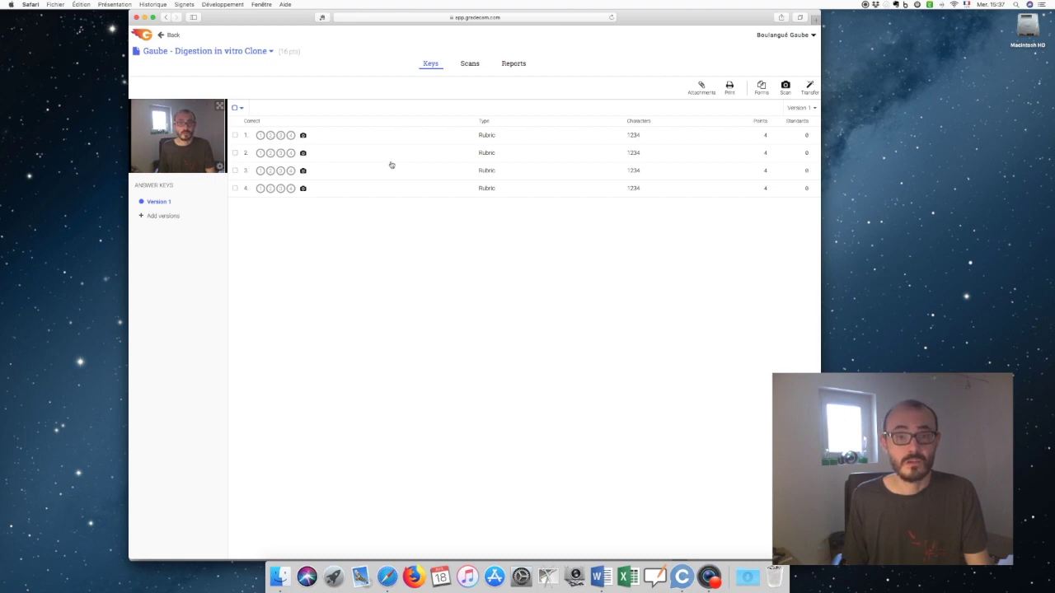
# Step: Examine the rubric settings of question 1 in the answer key
pyautogui.click(235, 136)
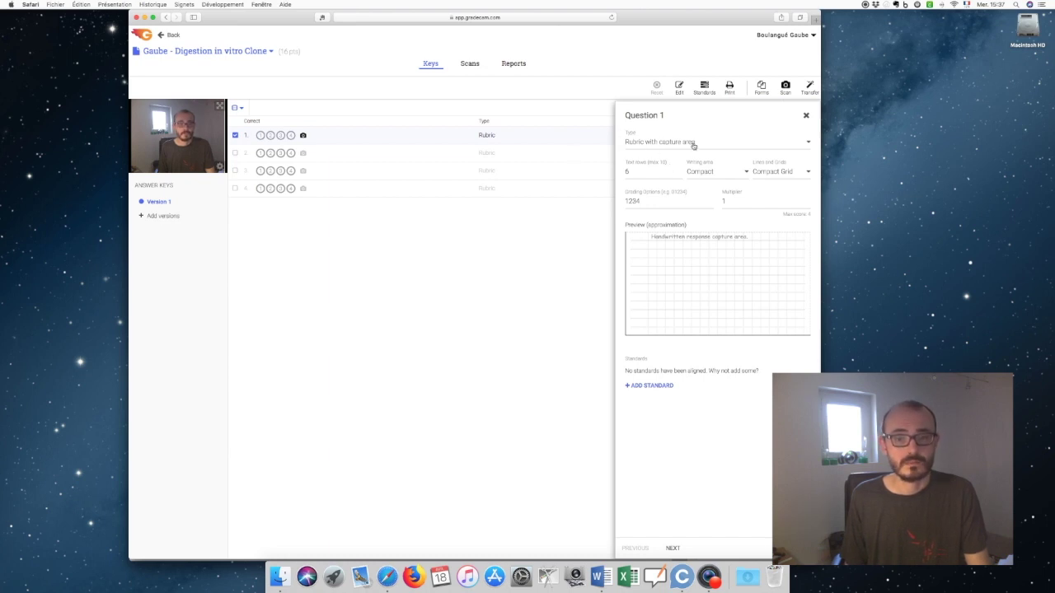
pyautogui.click(235, 136)
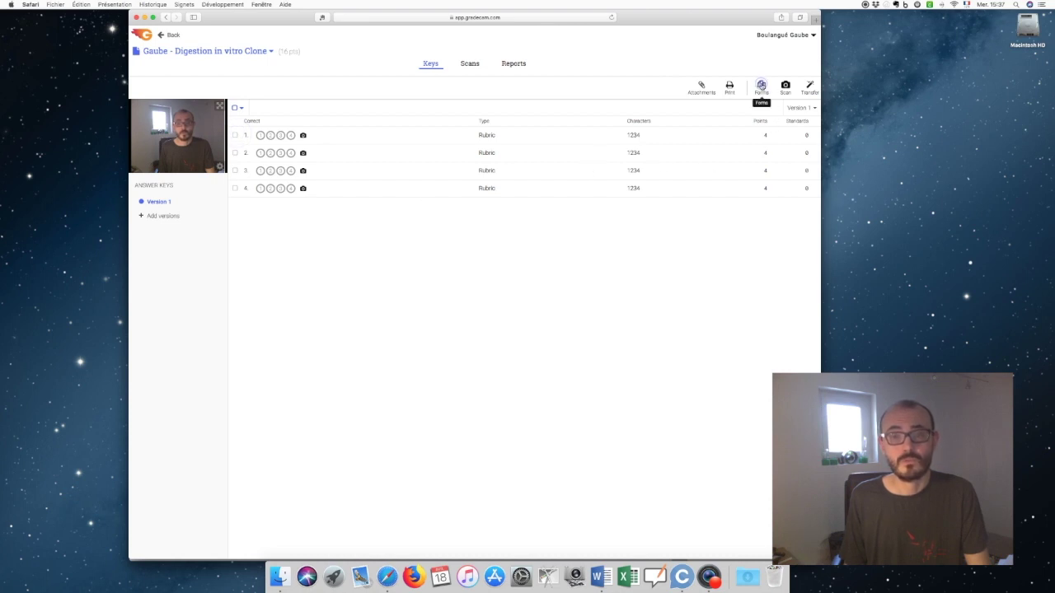
# Step: Generate the assignment's answer form at 60% size as a PNG and save the image to the Téléchargements folder
pyautogui.click(761, 86)
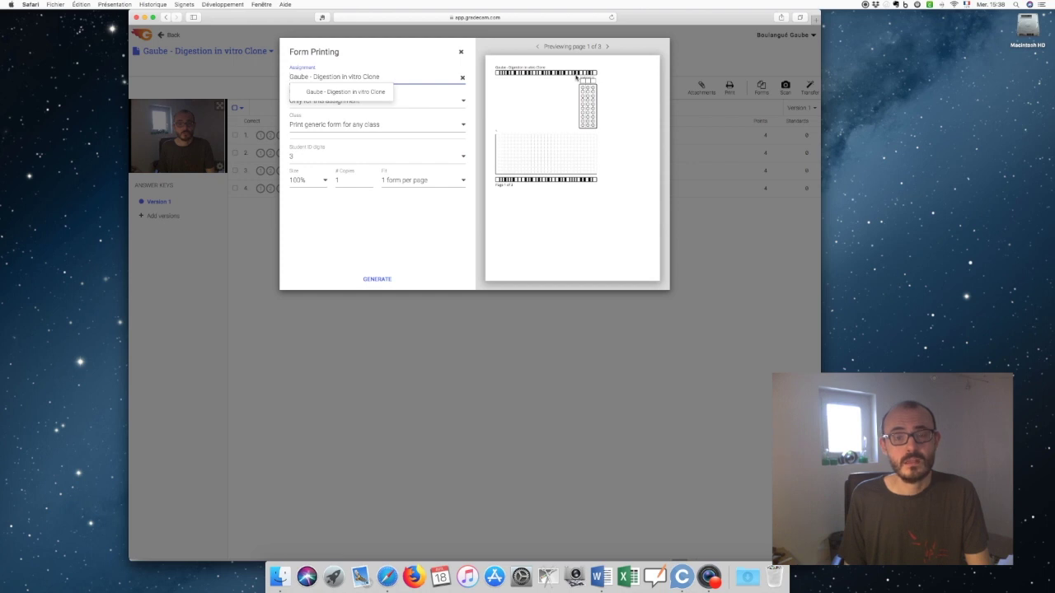
pyautogui.click(325, 179)
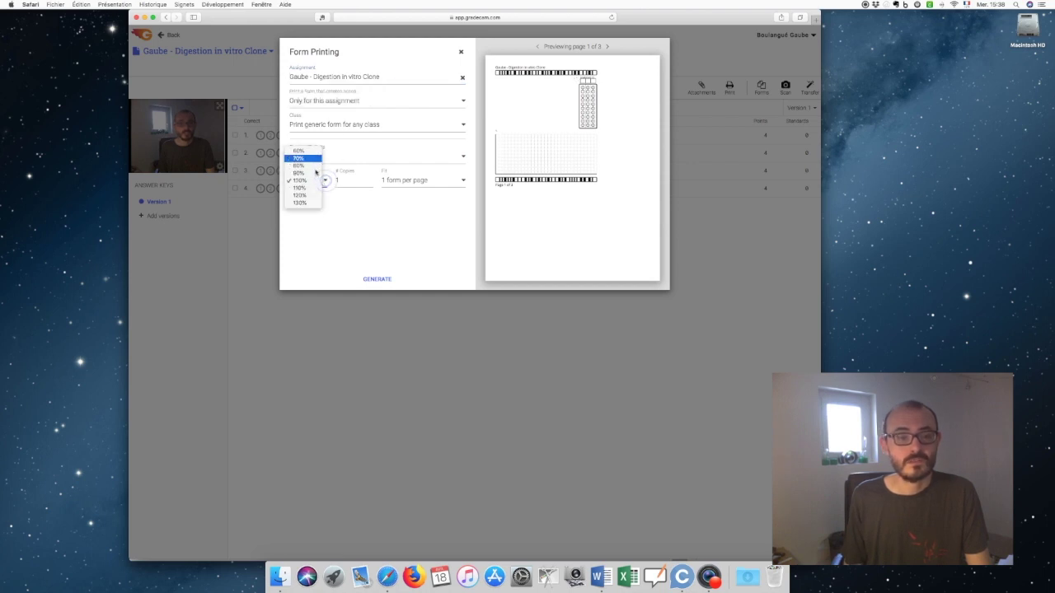
pyautogui.click(299, 151)
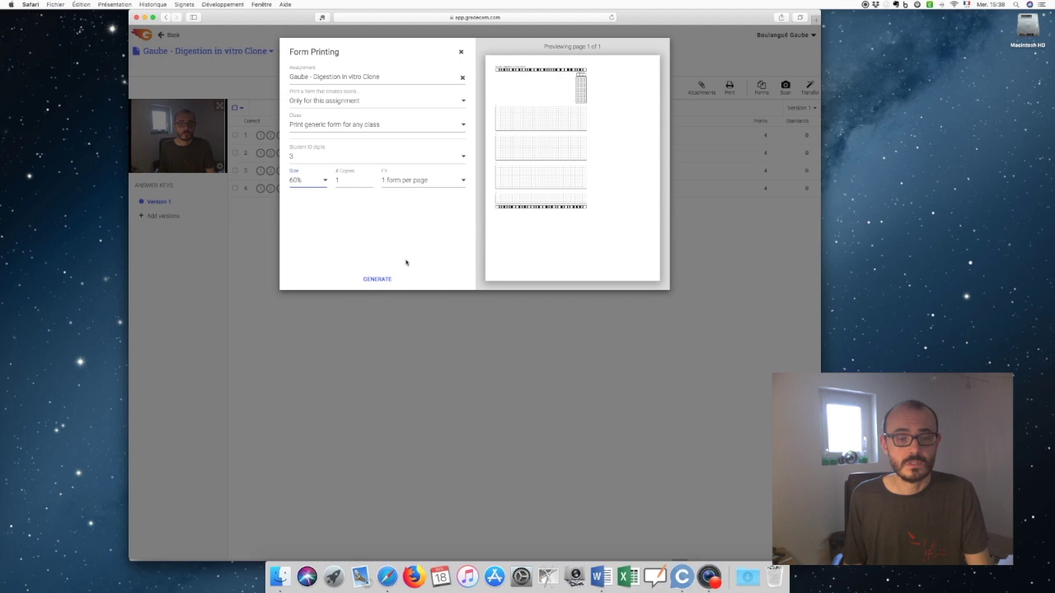
pyautogui.click(379, 279)
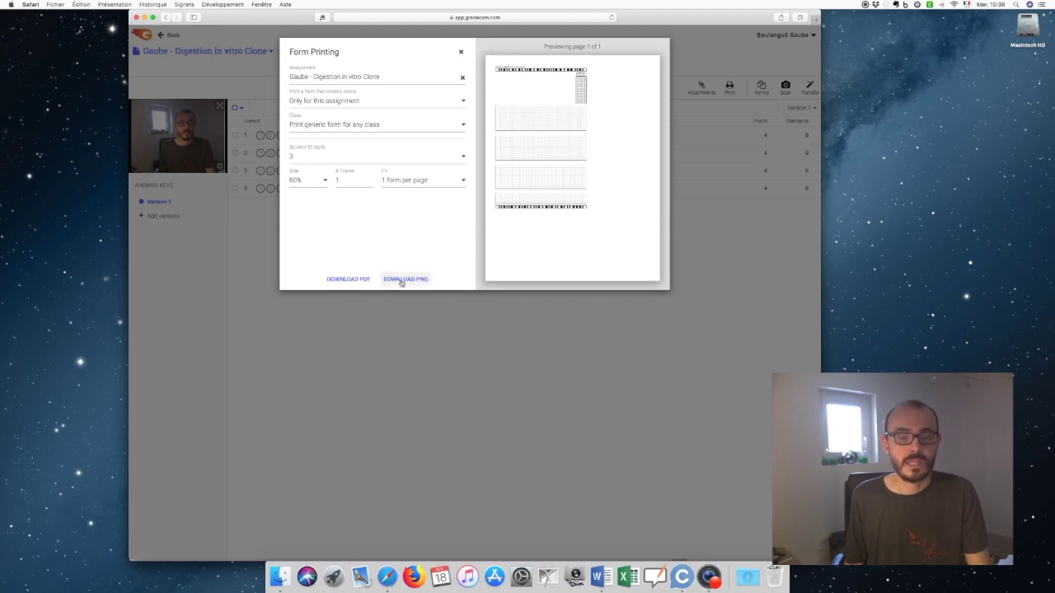
pyautogui.click(404, 279)
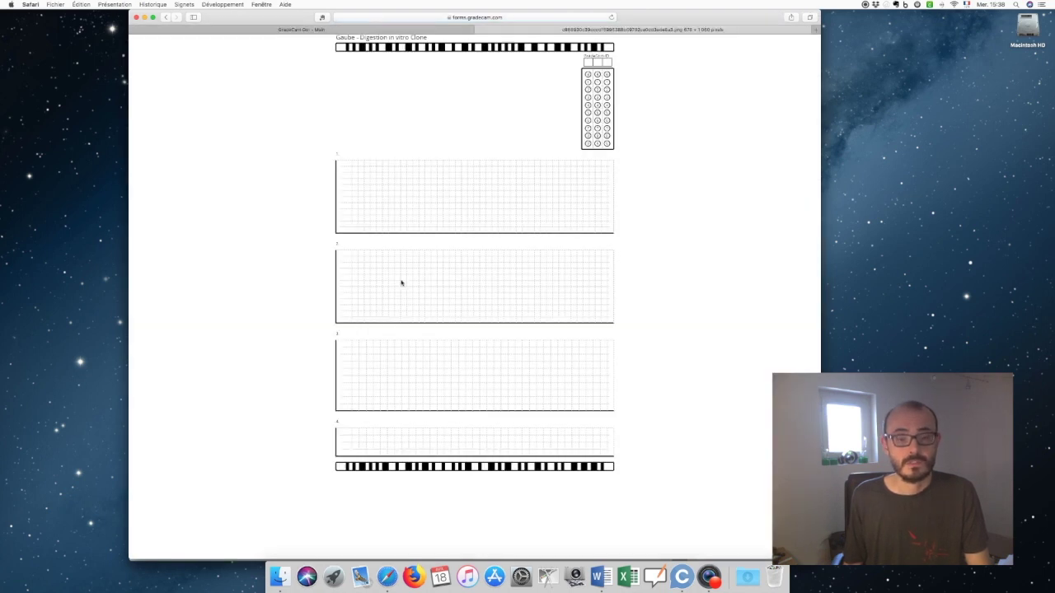
pyautogui.rightClick(468, 179)
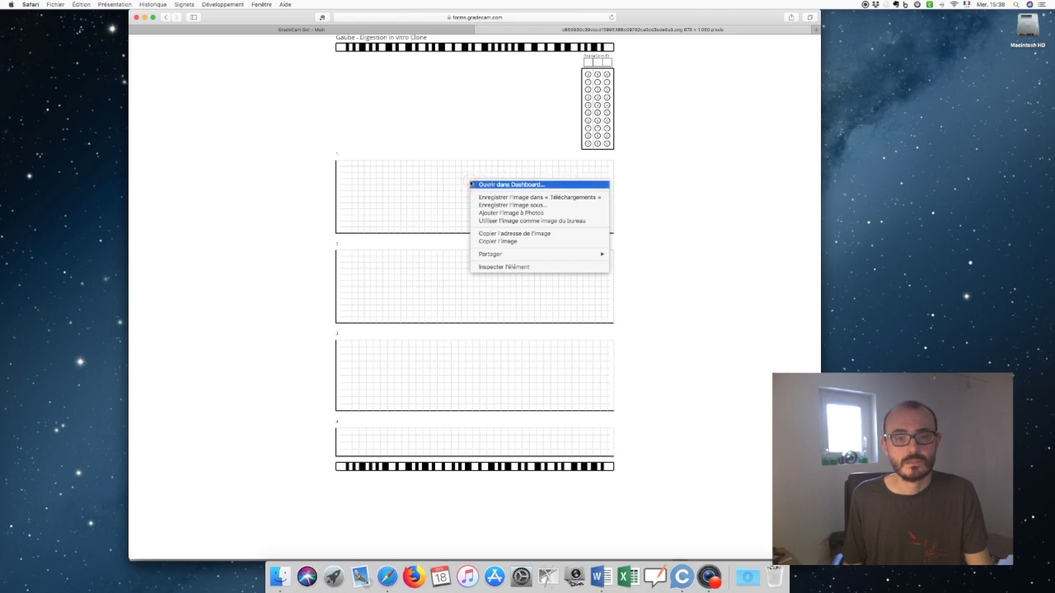
pyautogui.click(477, 196)
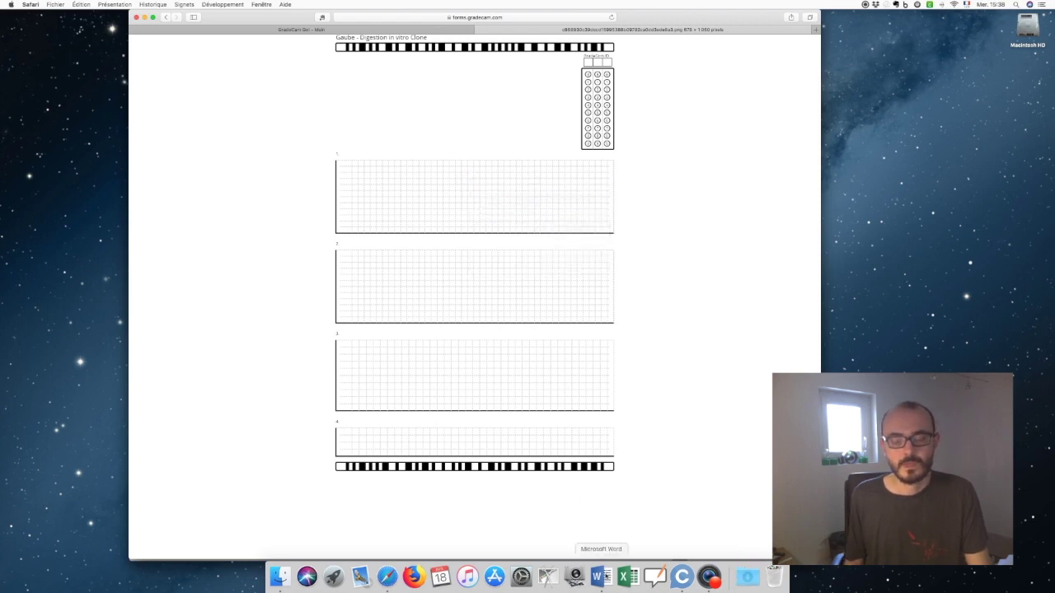
# Step: Switch to Word and place the newly downloaded form image in the blank document
pyautogui.click(601, 577)
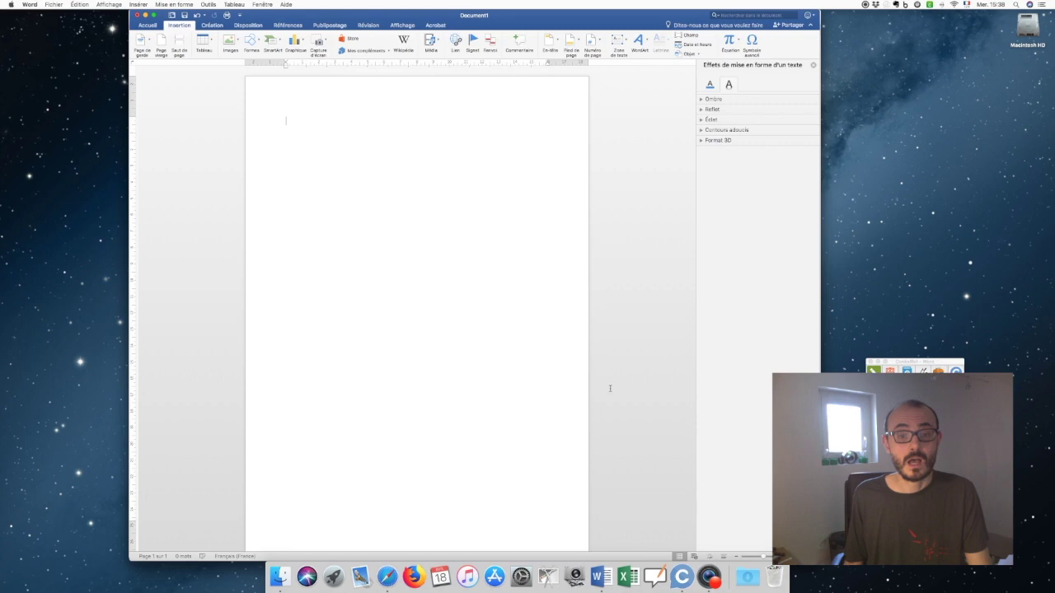
pyautogui.click(748, 577)
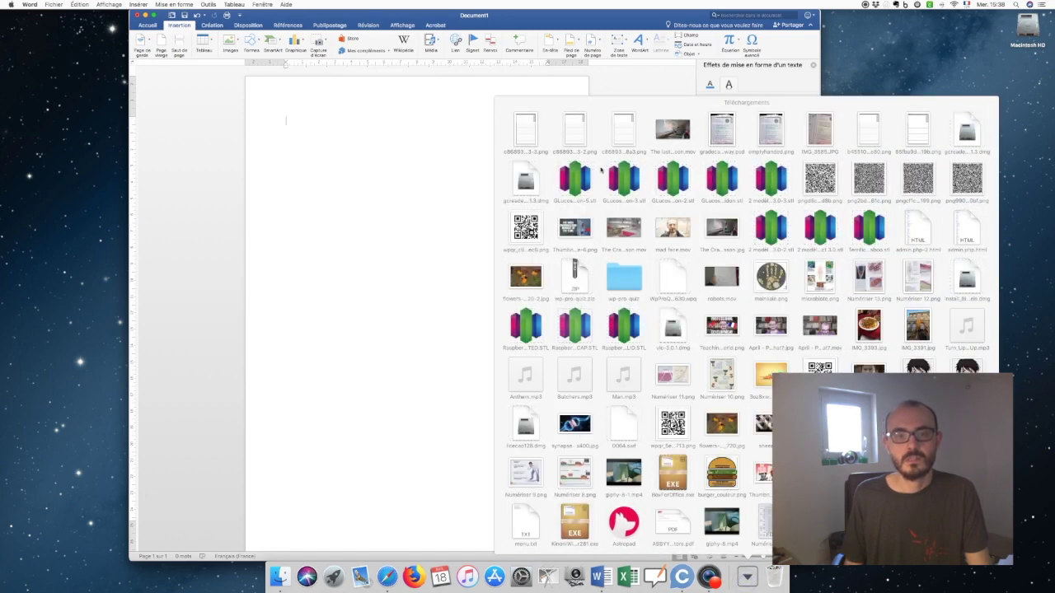
pyautogui.moveTo(532, 123); pyautogui.dragTo(410, 210)
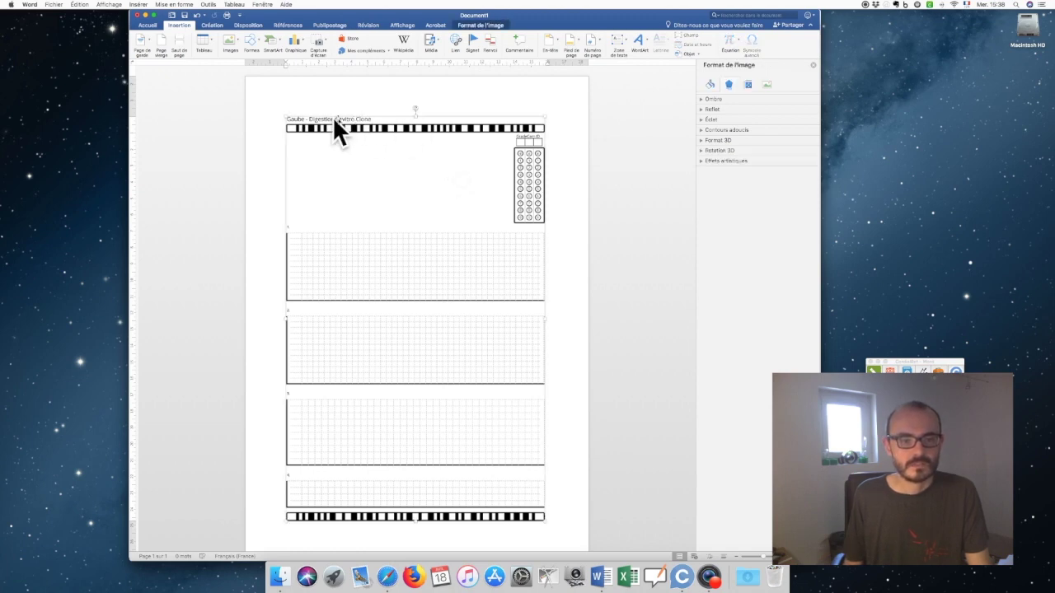
# Step: Crop the assignment title off the upper edge of the form image, down to the barcode strip
pyautogui.click(400, 151)
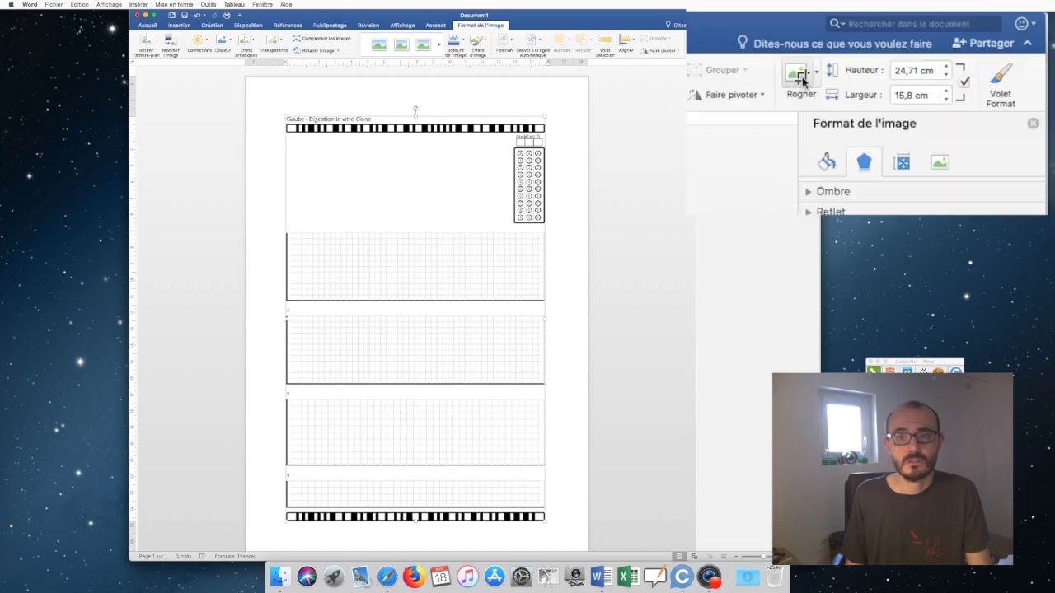
pyautogui.click(697, 41)
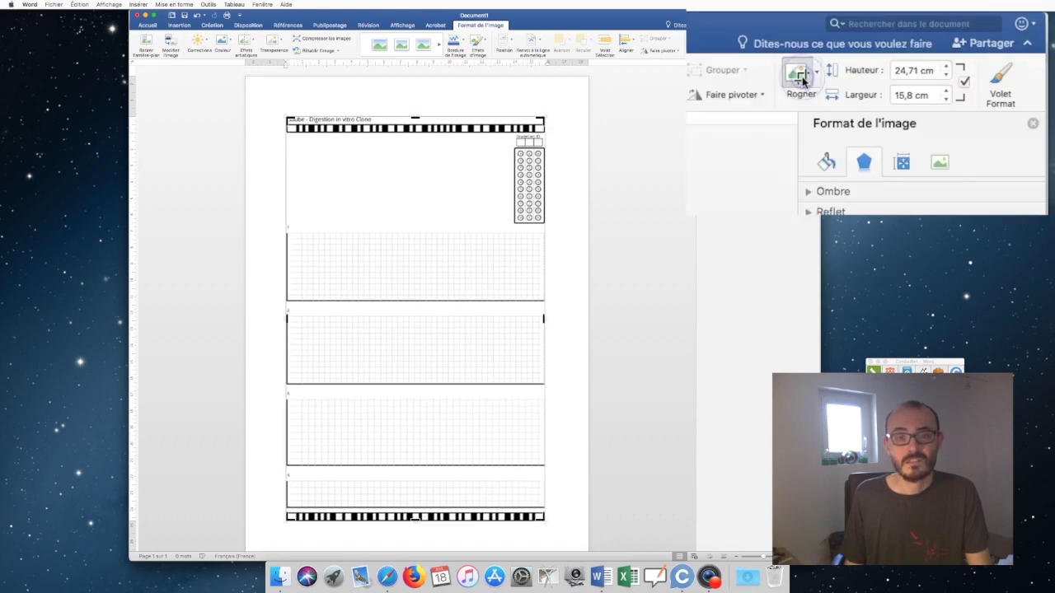
pyautogui.moveTo(416, 118); pyautogui.dragTo(416, 121)
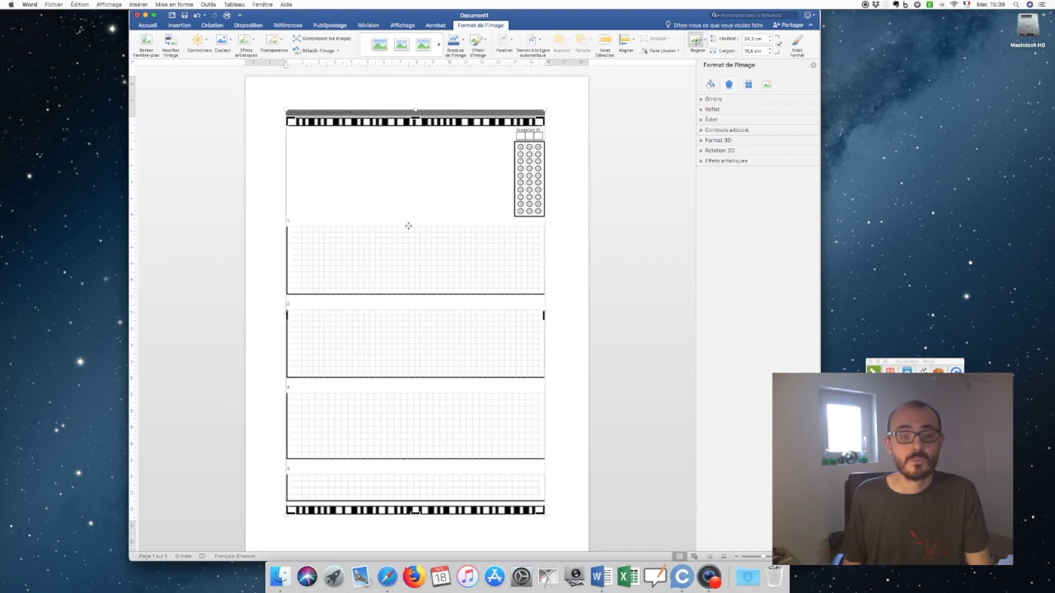
# Step: Position the form image at the centre of the page with text wrapping and set its width to 18 cm
pyautogui.click(511, 42)
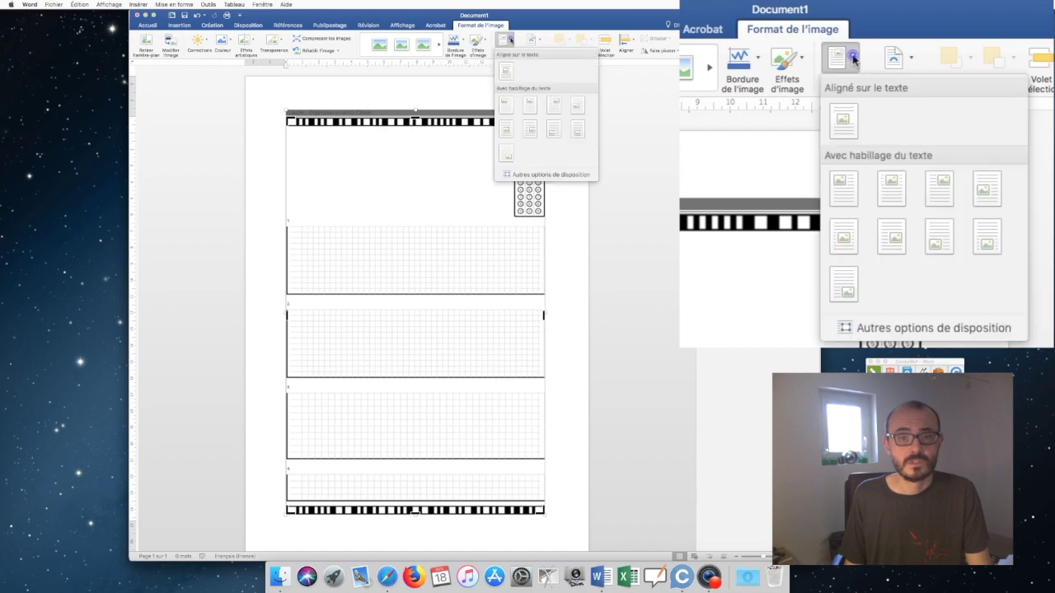
pyautogui.click(506, 129)
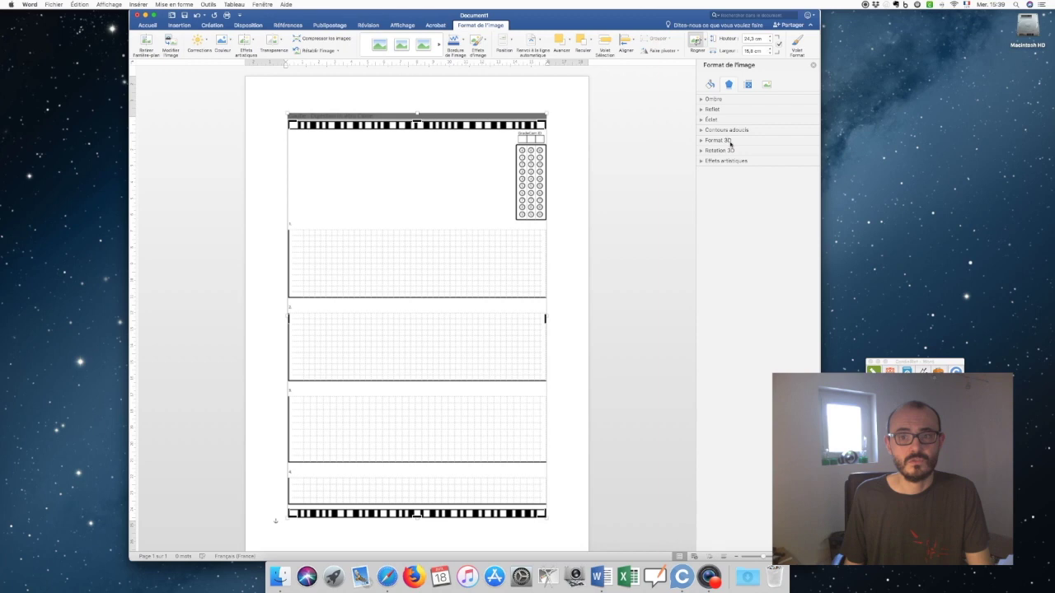
pyautogui.doubleClick(755, 51)
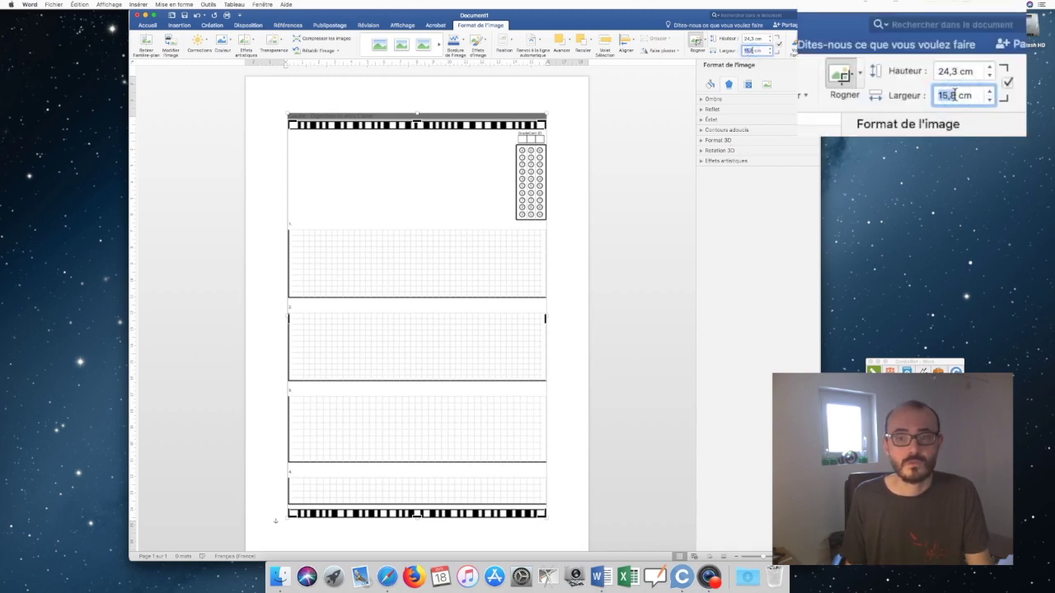
pyautogui.write('18')
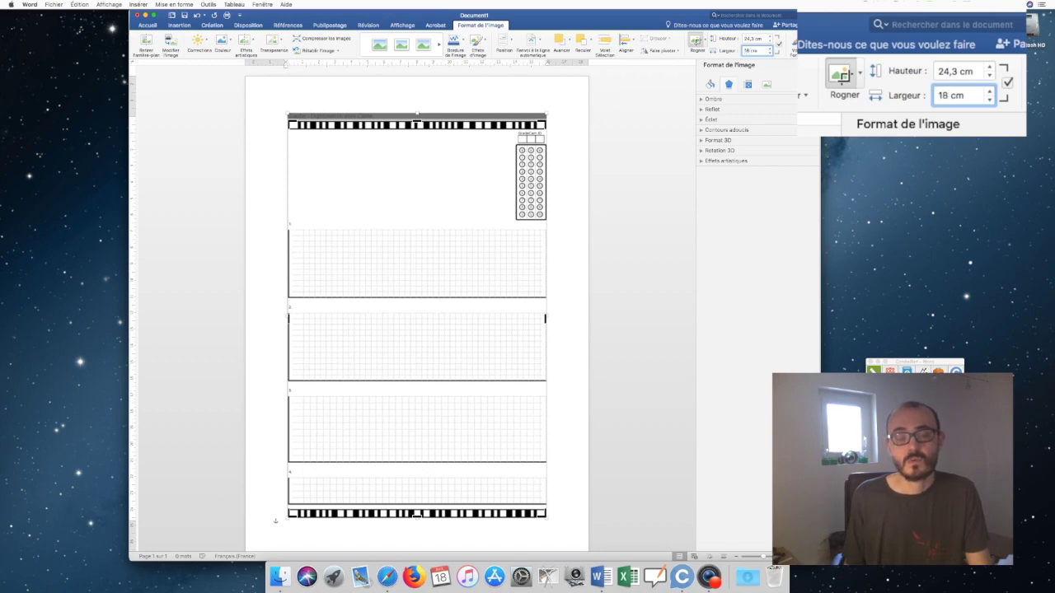
pyautogui.press('Return')
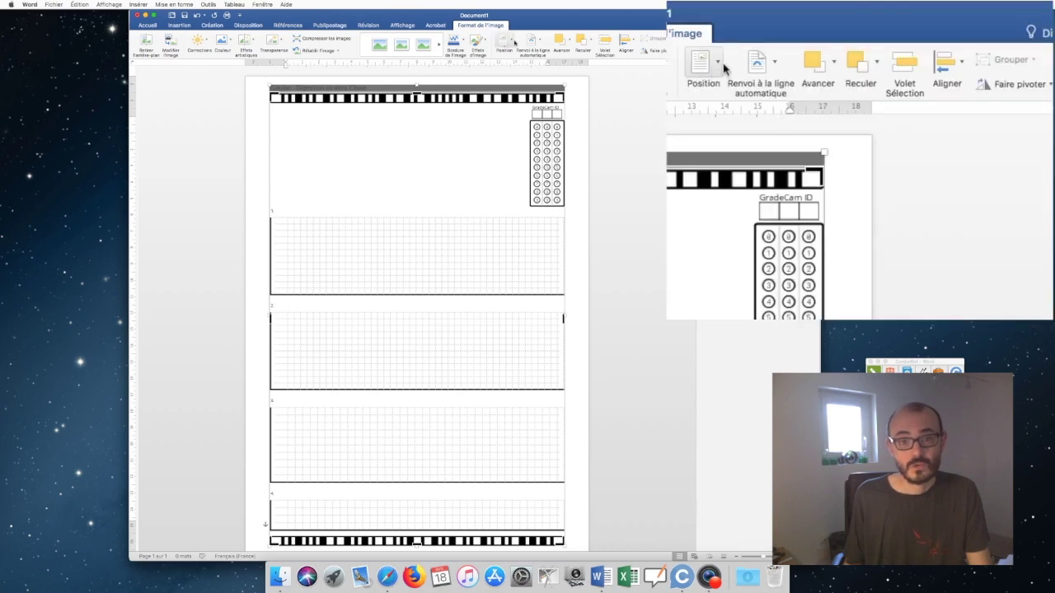
# Step: Set the form image's text wrapping to "Derrière le texte" and deselect the image
pyautogui.click(532, 40)
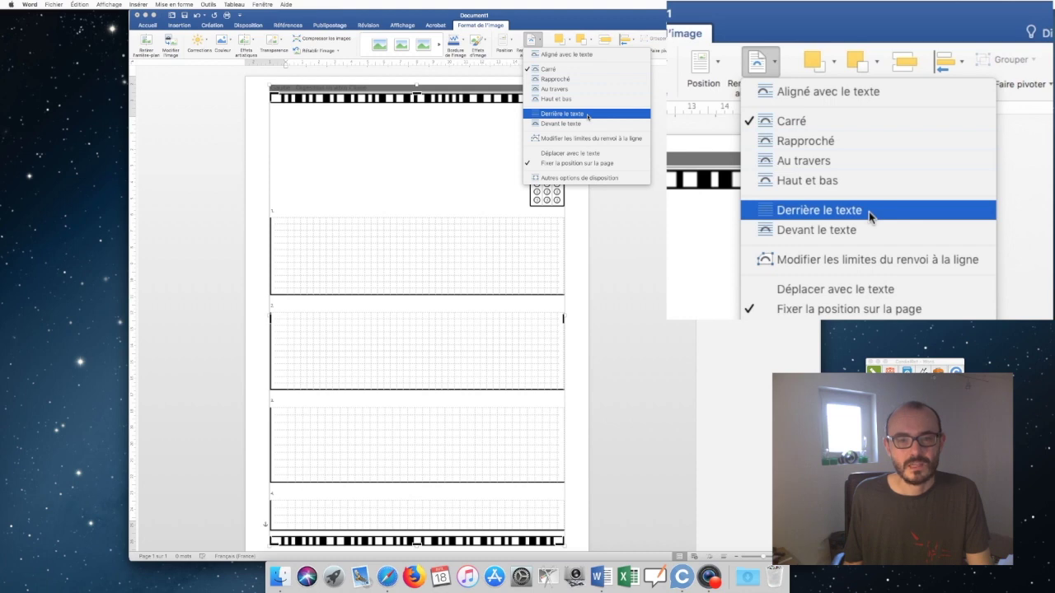
pyautogui.click(588, 116)
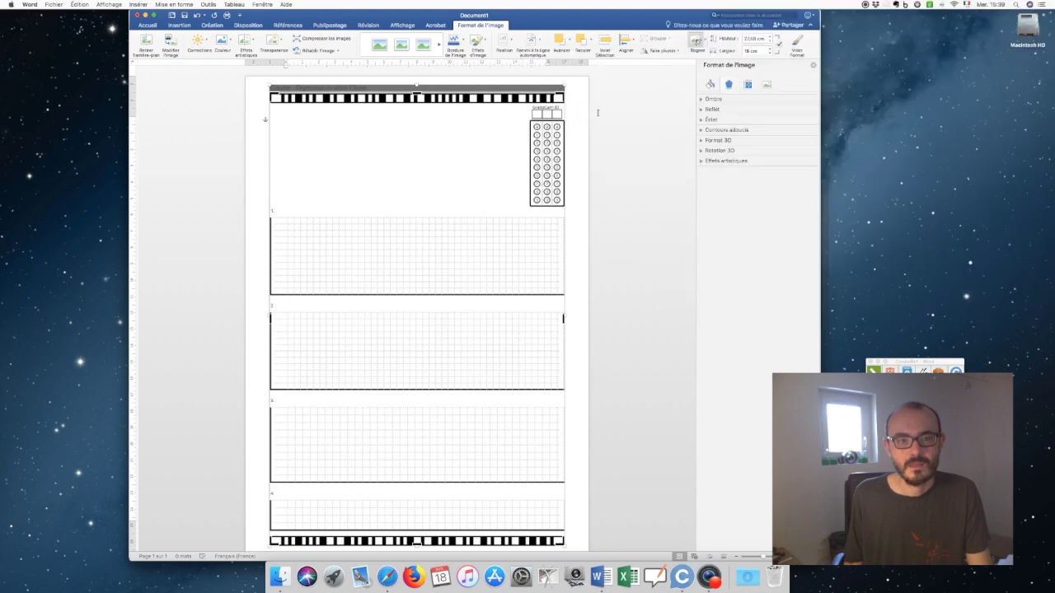
pyautogui.click(600, 115)
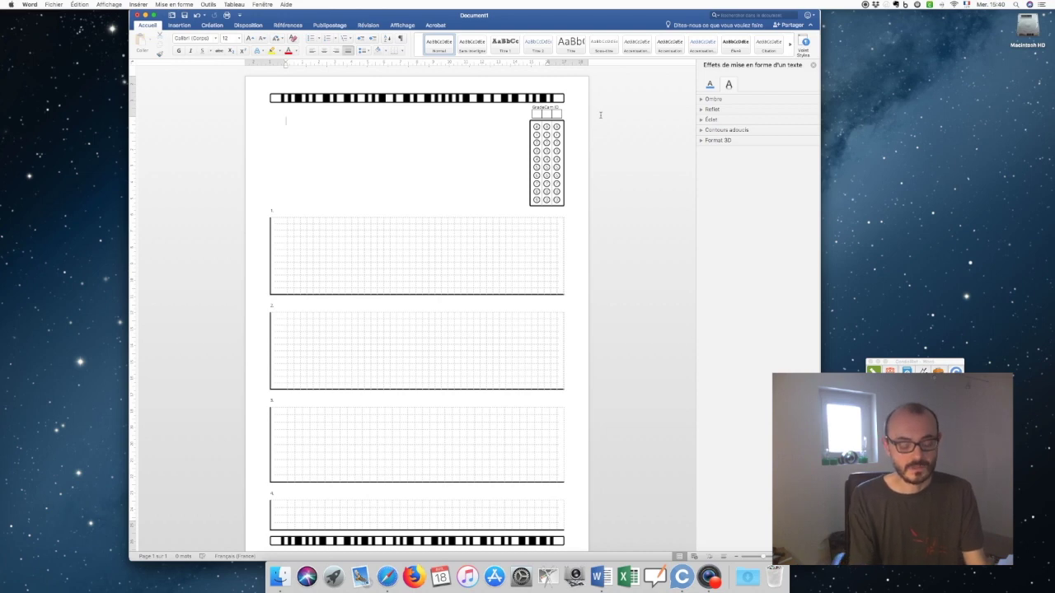
# Step: Write "I can type anything !" above the first answer area, followed by lines numbered 1- to 4-
pyautogui.write('I can type anything ! ')
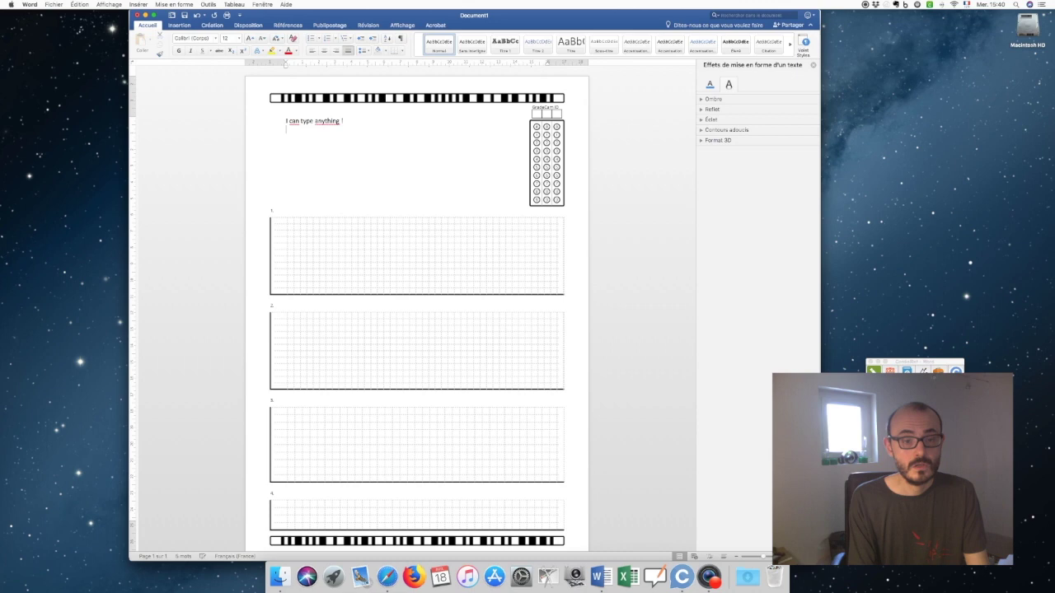
pyautogui.write('1.')
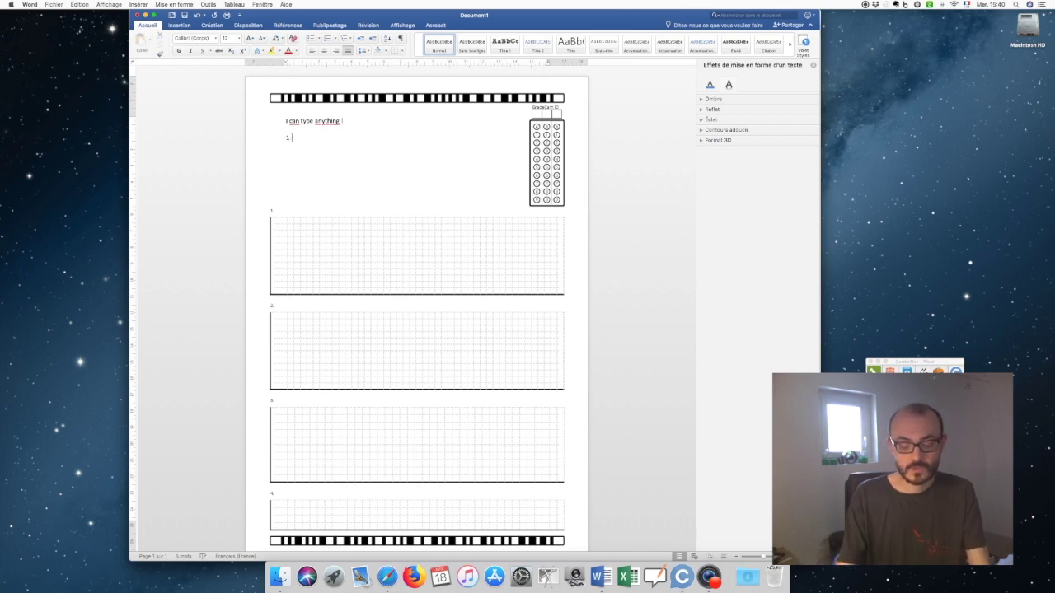
pyautogui.press('Return')
pyautogui.write('2-')
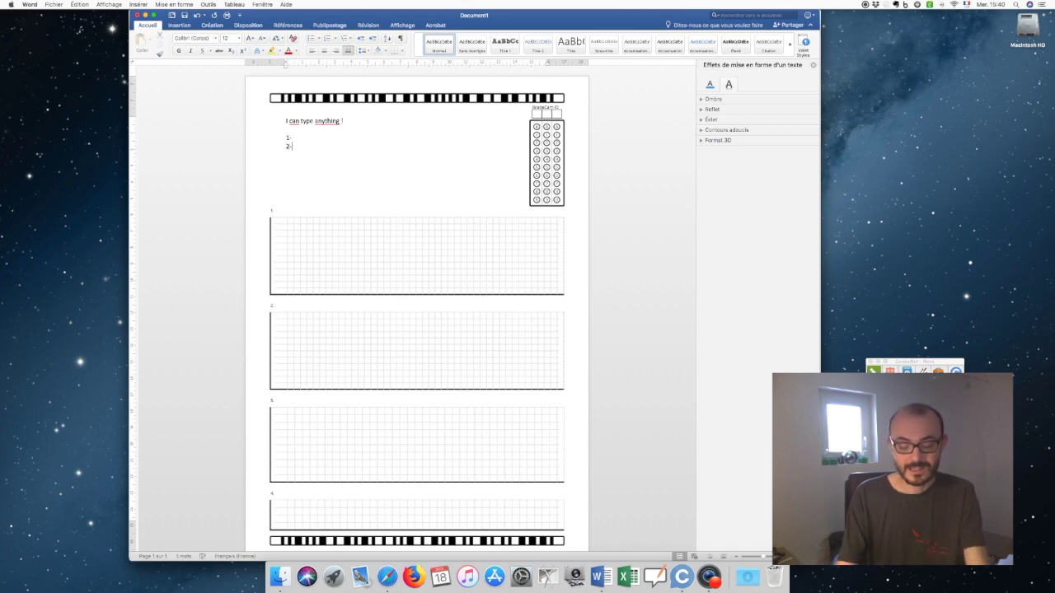
pyautogui.press('Return')
pyautogui.write('3-')
pyautogui.press('Return')
pyautogui.write('4-')
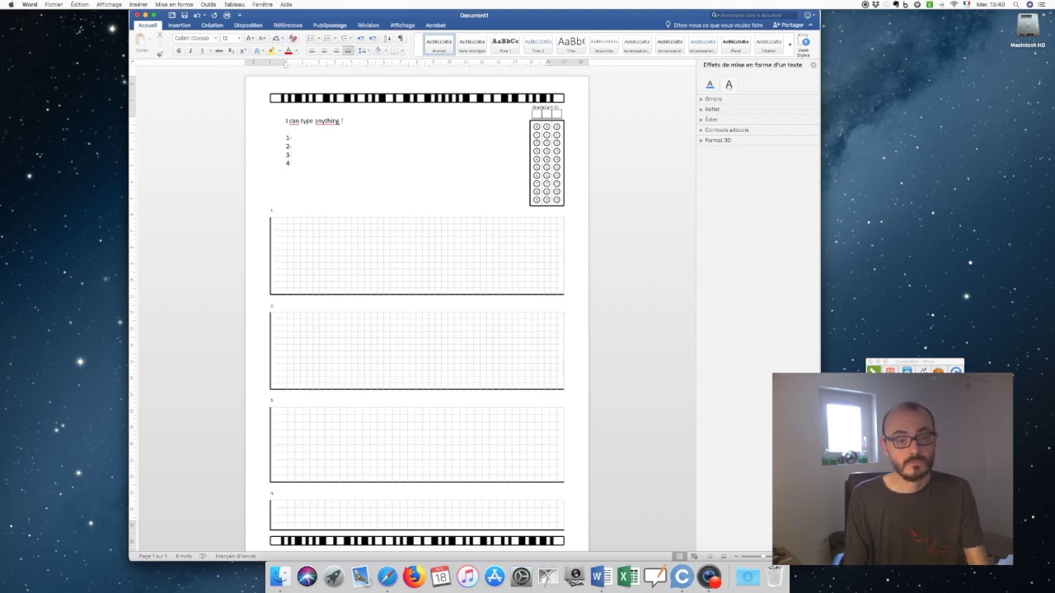
pyautogui.press('Return')
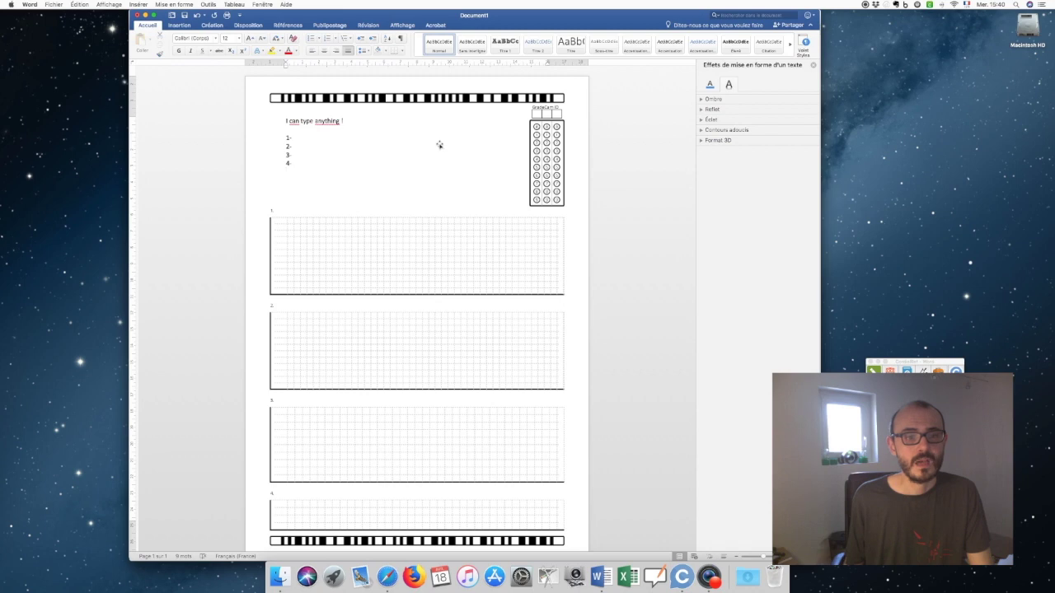
# Step: Insert the picture 10.png from the Badges folder below the numbered lines
pyautogui.click(178, 26)
pyautogui.click(233, 42)
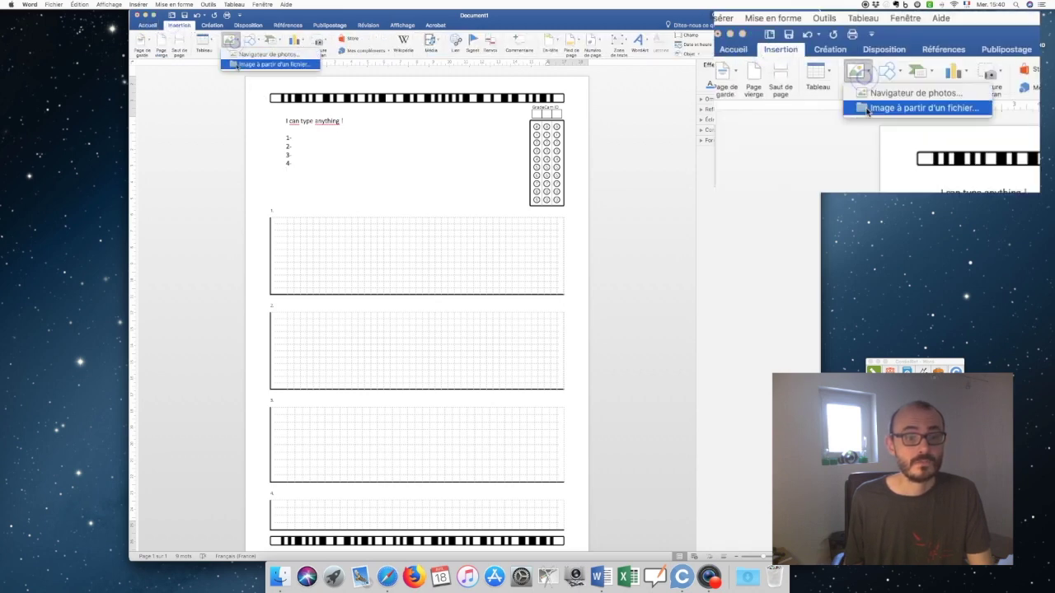
pyautogui.click(237, 64)
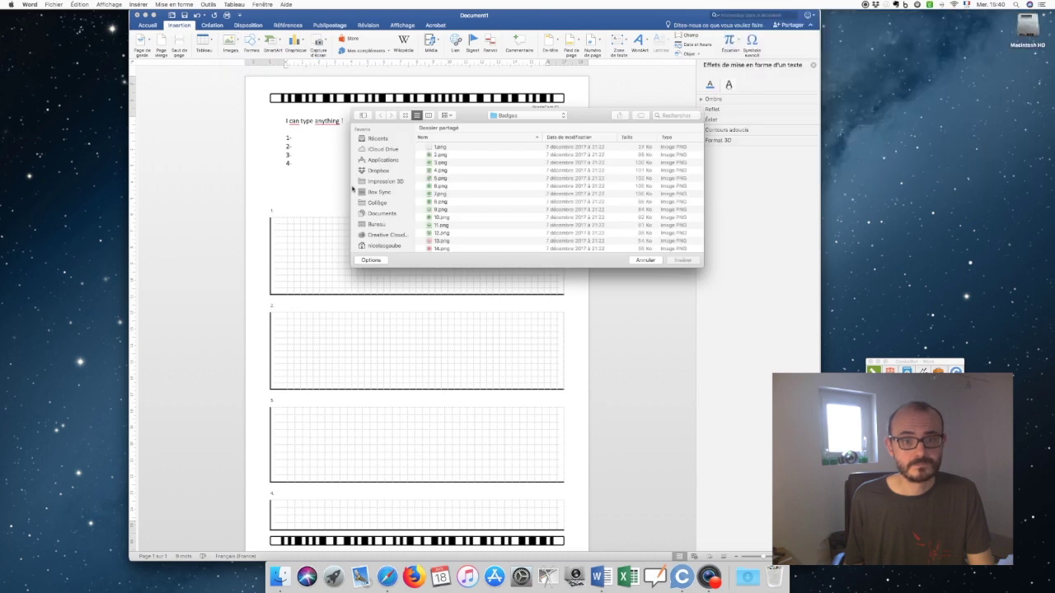
pyautogui.click(459, 218)
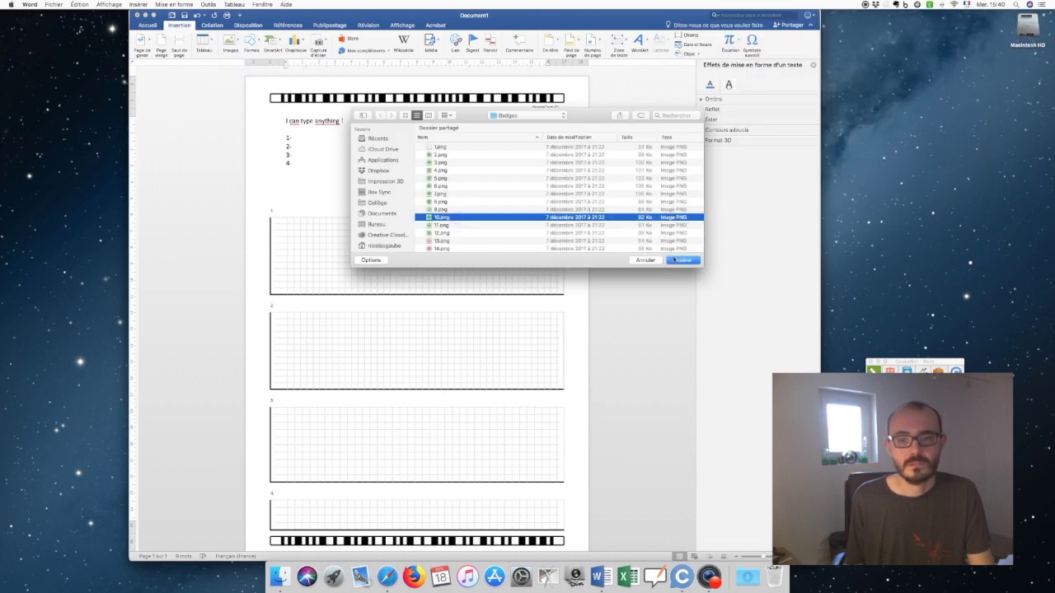
pyautogui.click(678, 261)
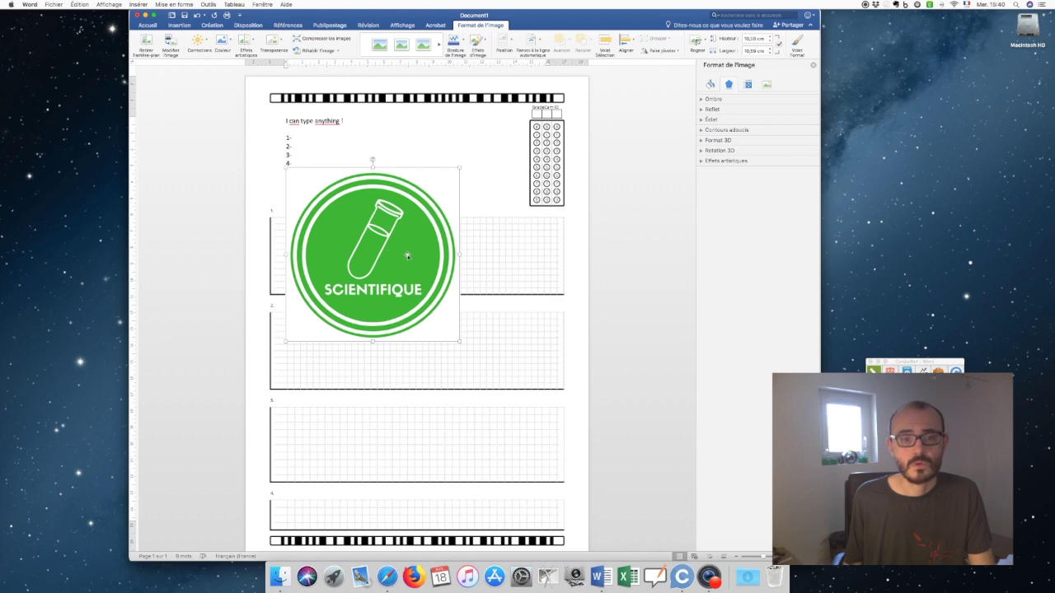
# Step: Set the width of the Scientifique badge picture to 5 cm
pyautogui.doubleClick(752, 51)
pyautogui.write('5')
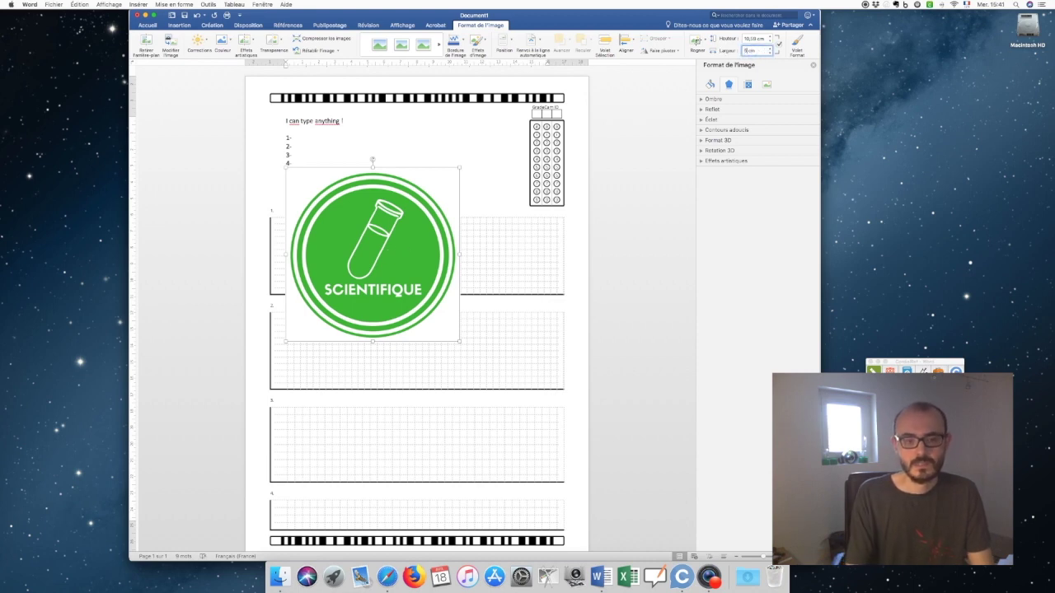
pyautogui.press('Return')
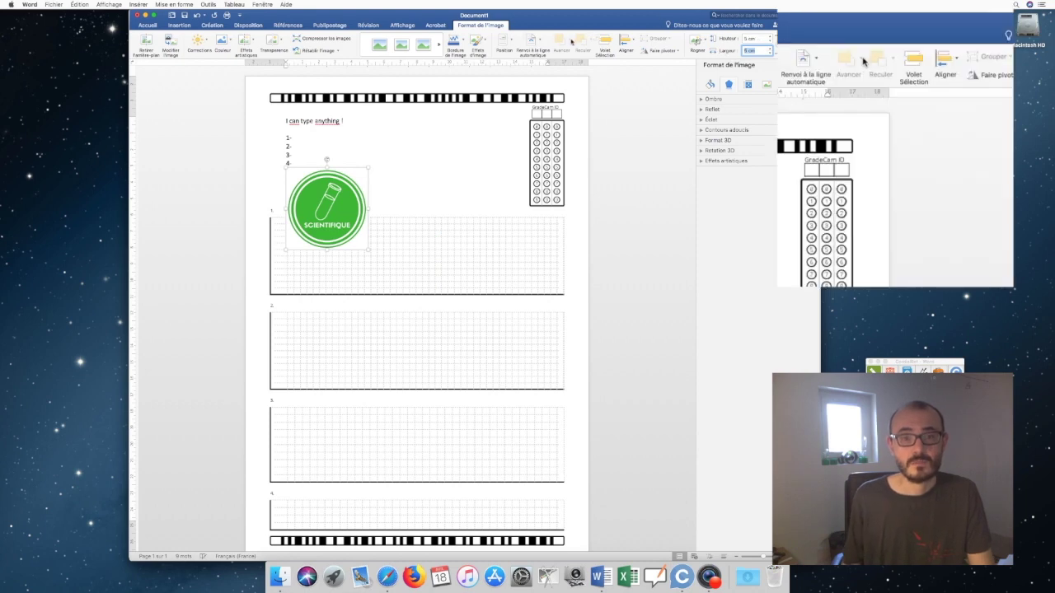
# Step: Set the badge's wrapping to "Devant le texte" and move it beside the GradeCam ID bubble grid, above the first answer area
pyautogui.click(532, 41)
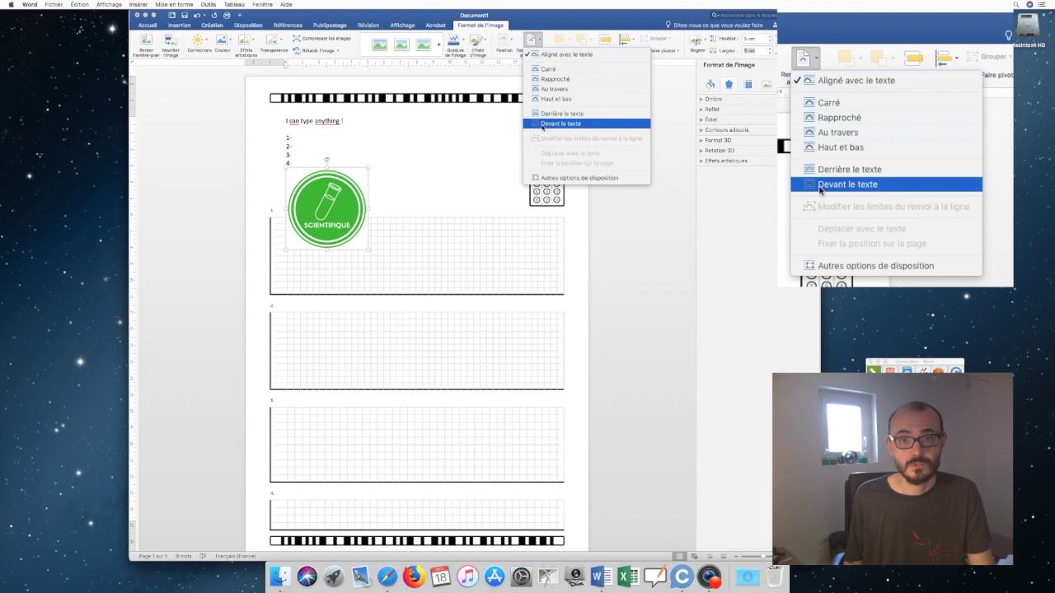
pyautogui.click(544, 123)
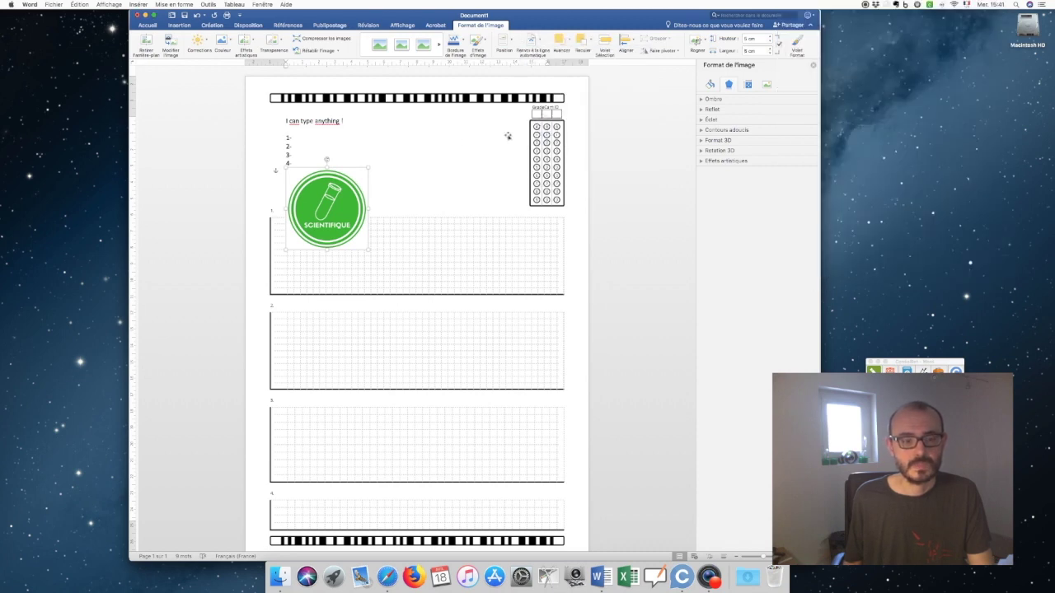
pyautogui.moveTo(334, 195); pyautogui.dragTo(474, 145)
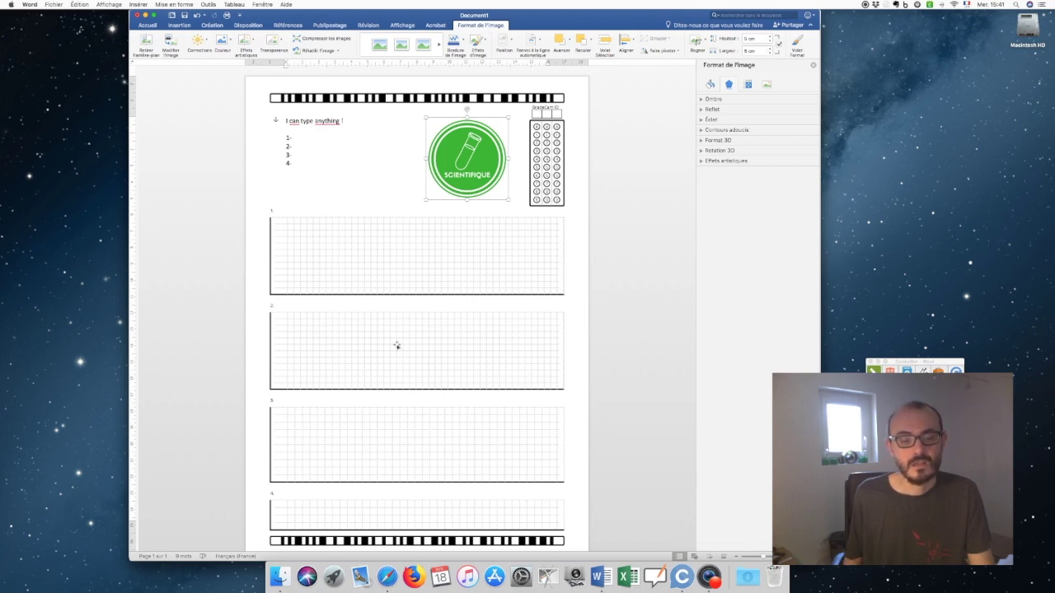
pyautogui.scroll(-2, 396, 345)
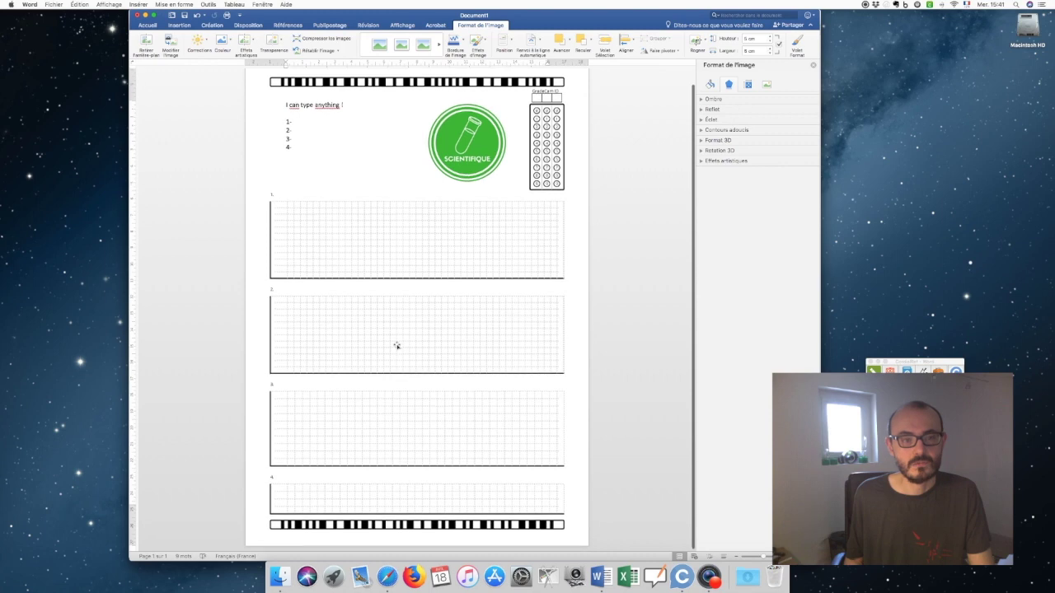
pyautogui.scroll(2, 397, 345)
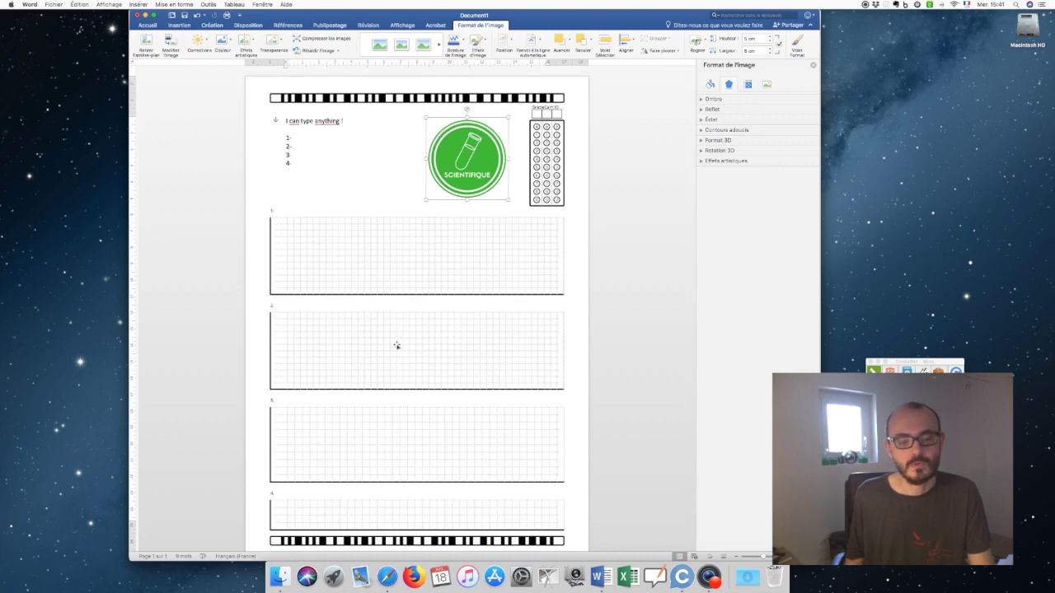